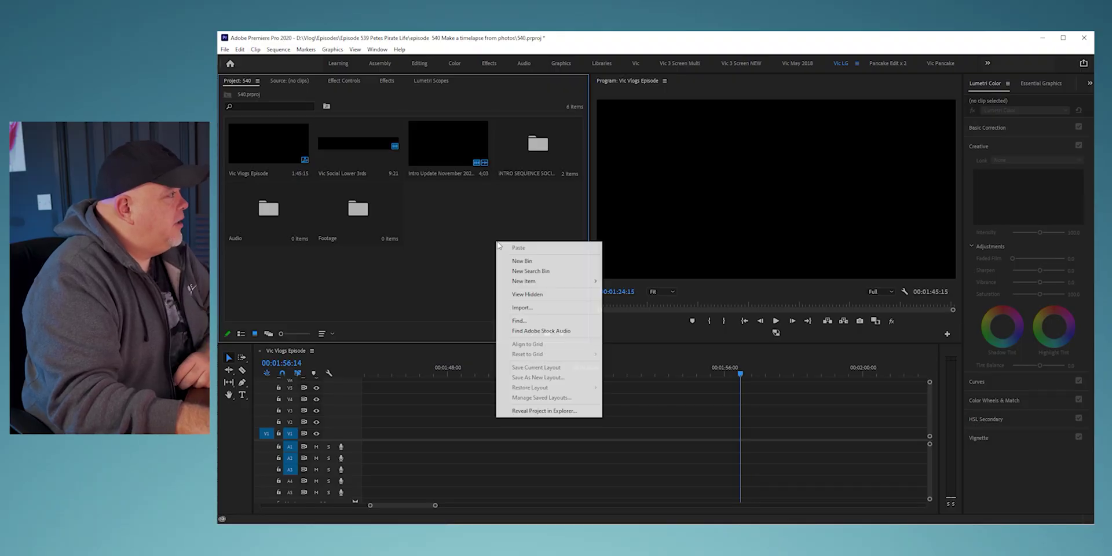
# - Bring up the import window to load DSC01291.JPG with Image Sequence ticked
pyautogui.click(543, 307)
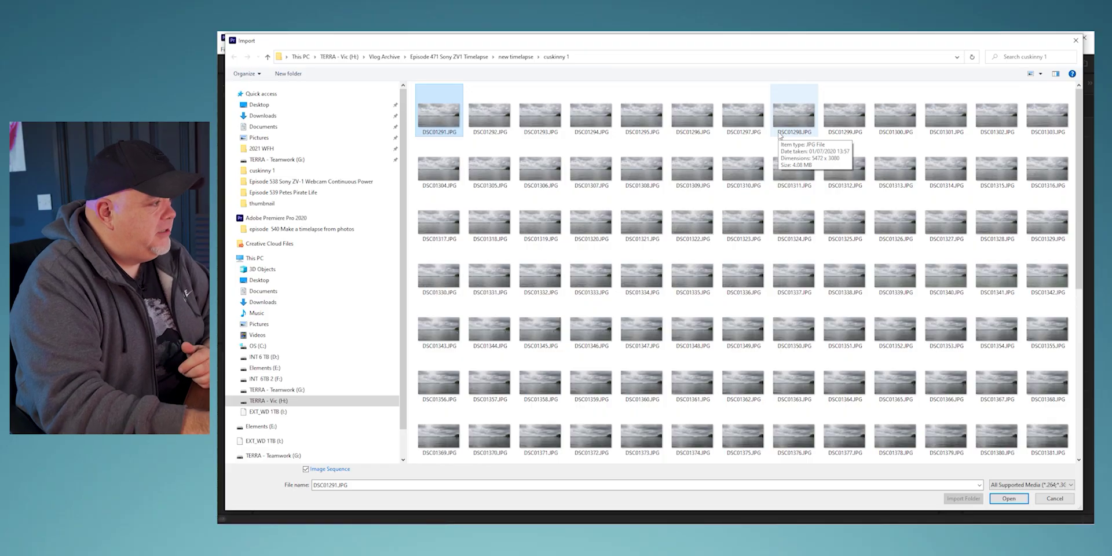
# - Import the DSC01291.JPG image sequence and place it on V1 of the Vic Vlogs Episode timeline
pyautogui.click(1008, 498)
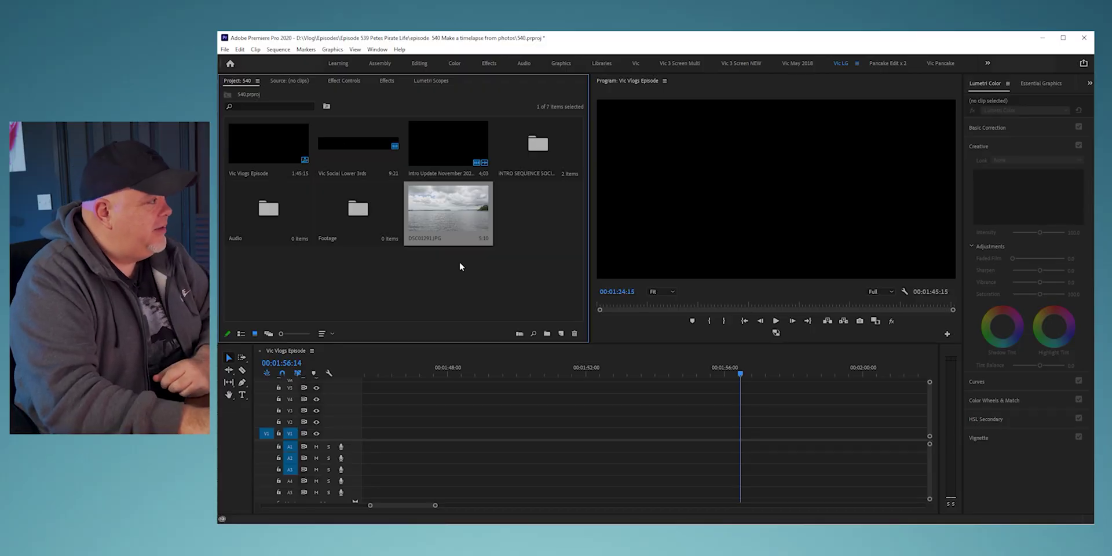
pyautogui.moveTo(645, 393); pyautogui.dragTo(724, 435)
pyautogui.click(720, 372)
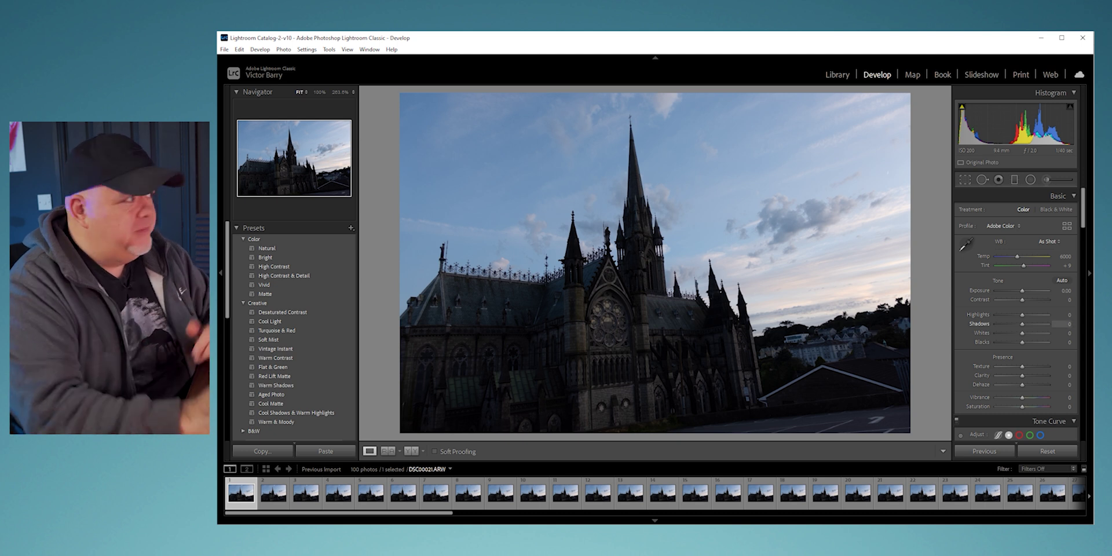
# - Auto-tone the cathedral photo, set calibration primaries with Green hue +20, and compare before/after
pyautogui.click(1056, 280)
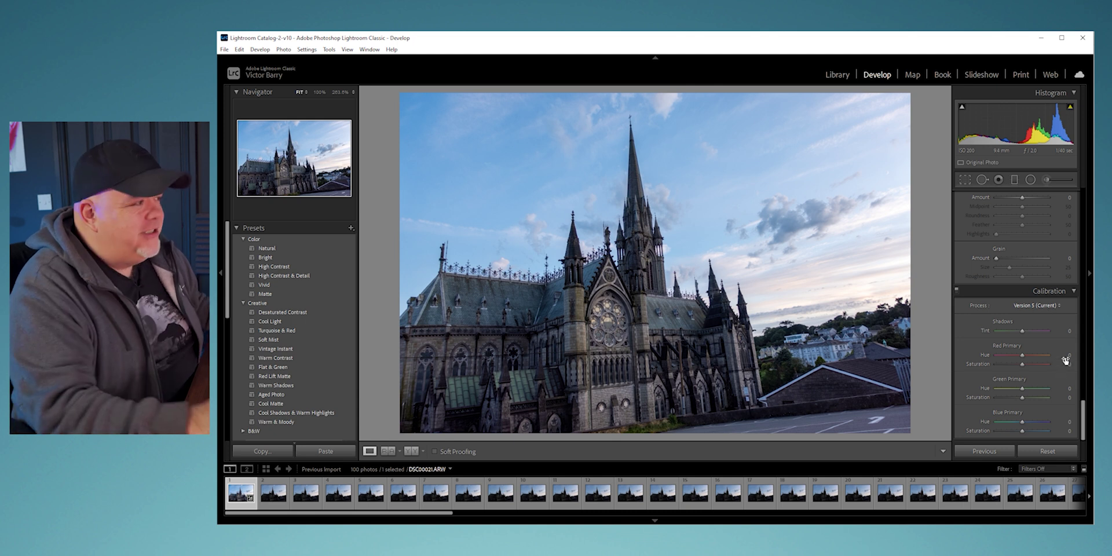
pyautogui.click(1067, 354)
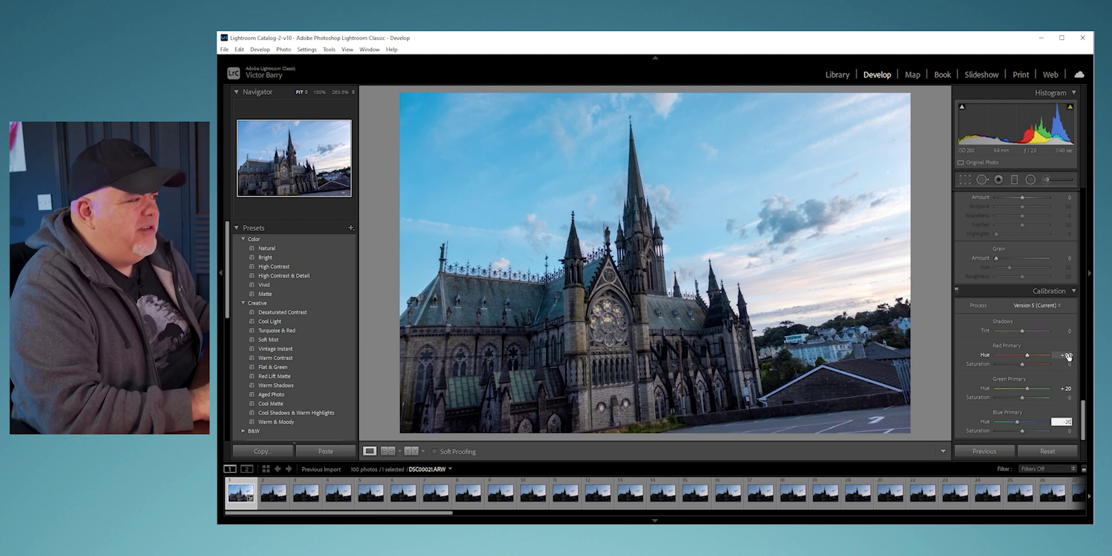
pyautogui.press('\\')
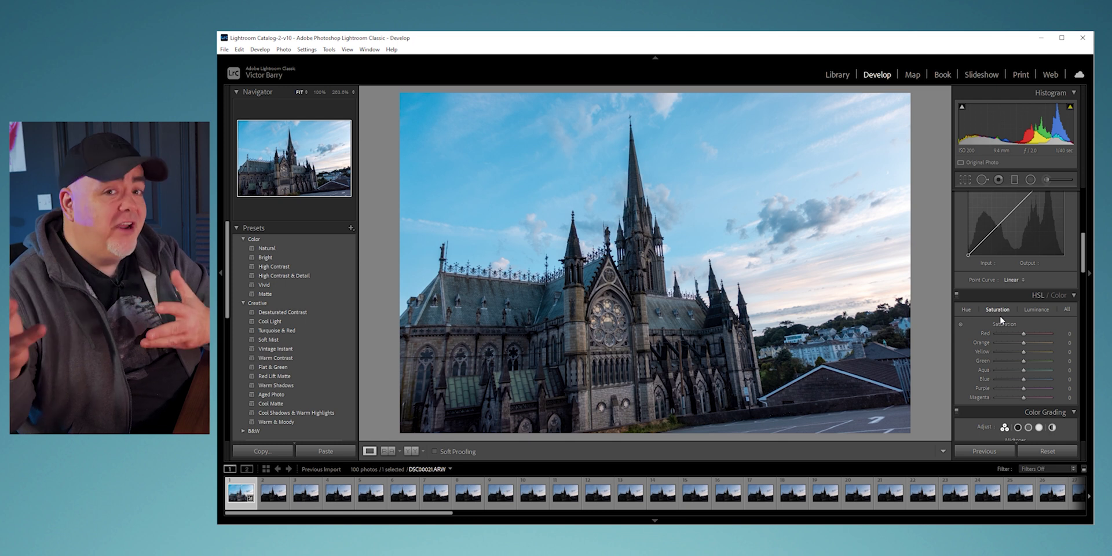
# - Boost HSL saturation: Orange +100, Yellow +98 and Red +35
pyautogui.moveTo(1023, 342); pyautogui.dragTo(1052, 352)
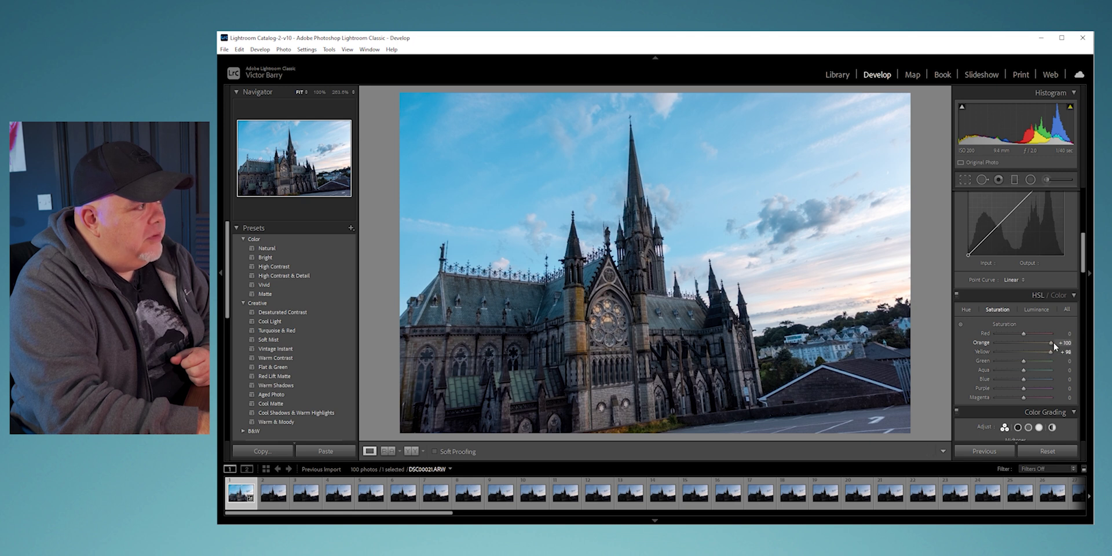
pyautogui.click(1024, 334)
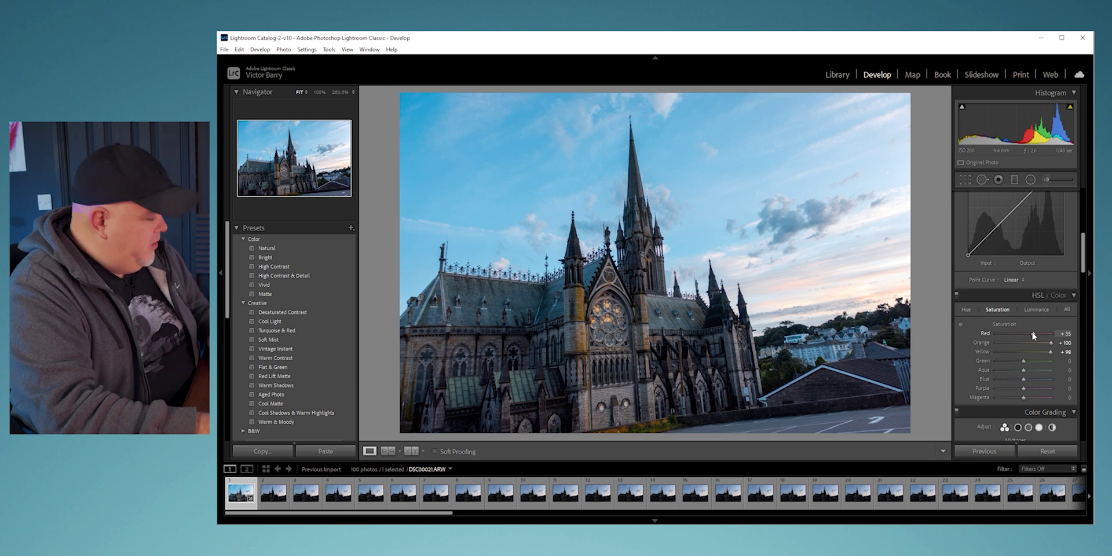
pyautogui.scroll(5, 1031, 334)
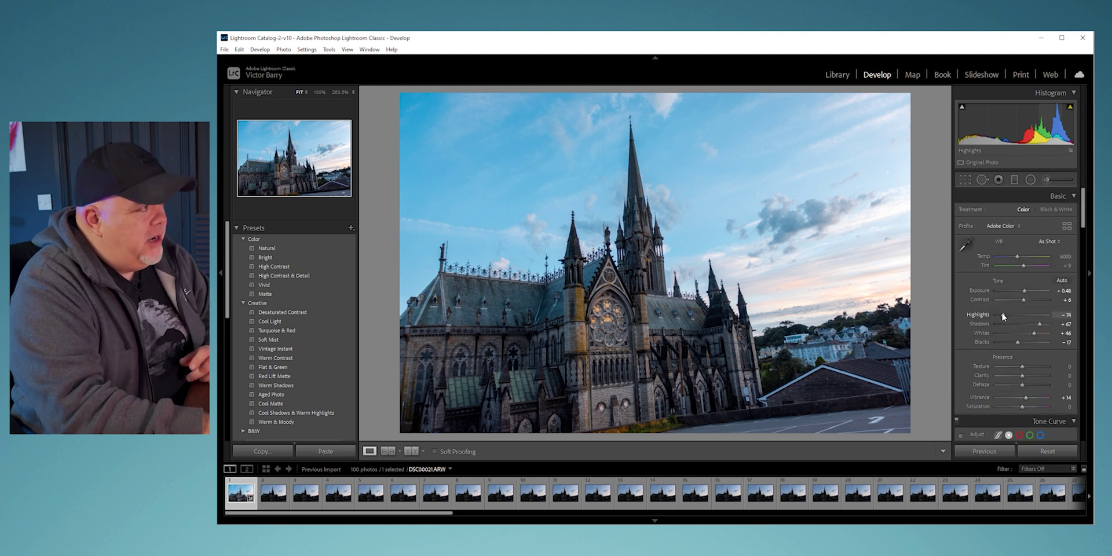
# - Set Highlights -100, Whites +18, Dehaze +23 and Shadows +98 in the Basic panel
pyautogui.moveTo(1001, 315); pyautogui.dragTo(990, 315)
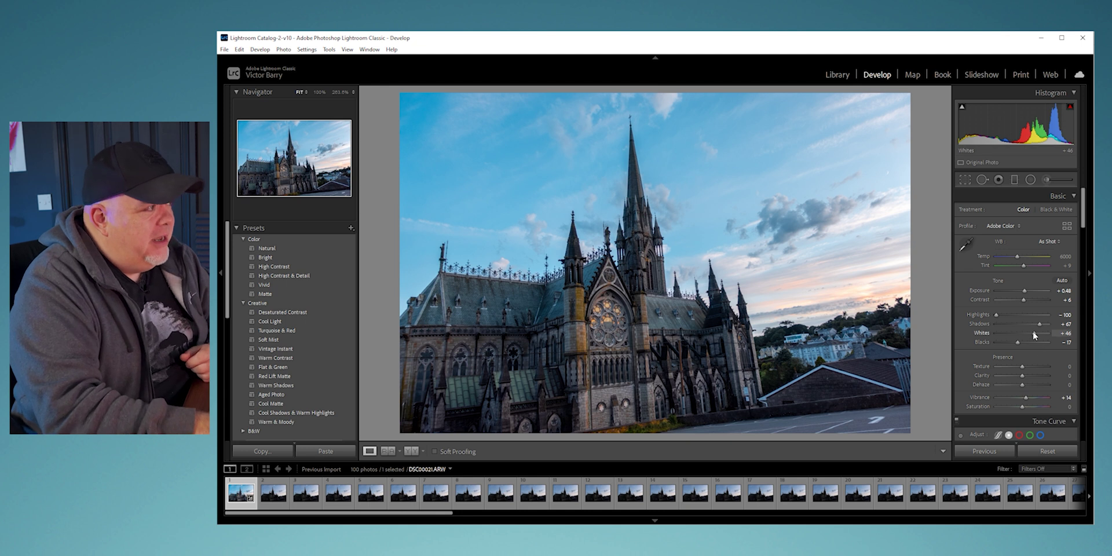
pyautogui.moveTo(1034, 332); pyautogui.dragTo(1028, 332)
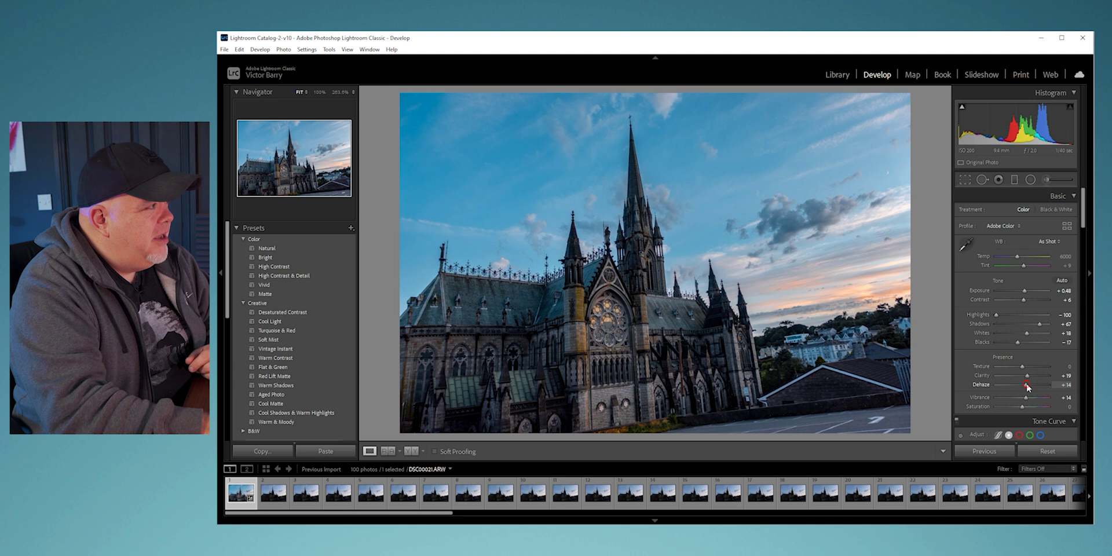
pyautogui.moveTo(1026, 385); pyautogui.dragTo(1028, 385)
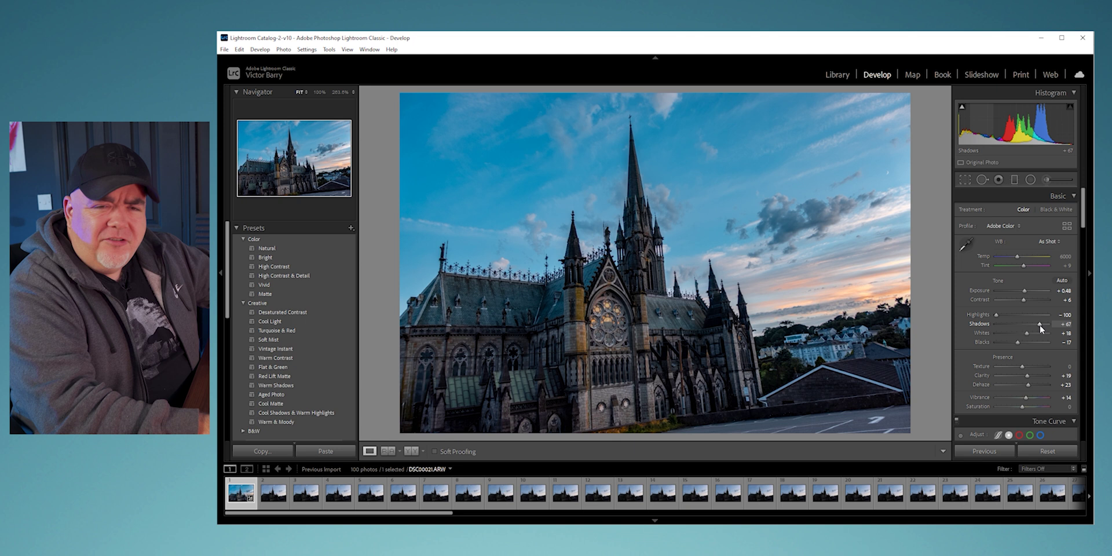
pyautogui.moveTo(1045, 325); pyautogui.dragTo(1048, 325)
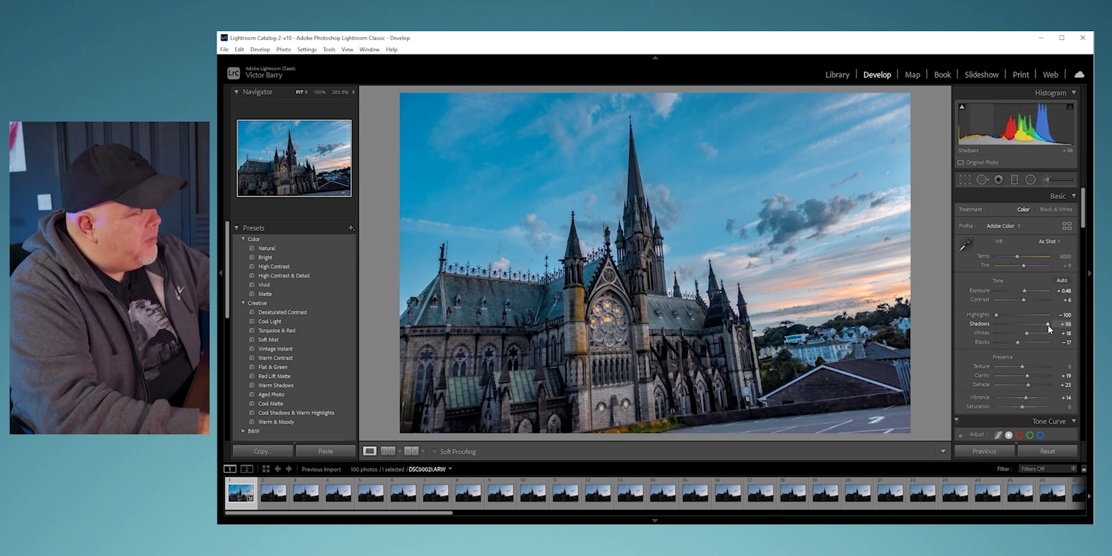
pyautogui.press('\\')
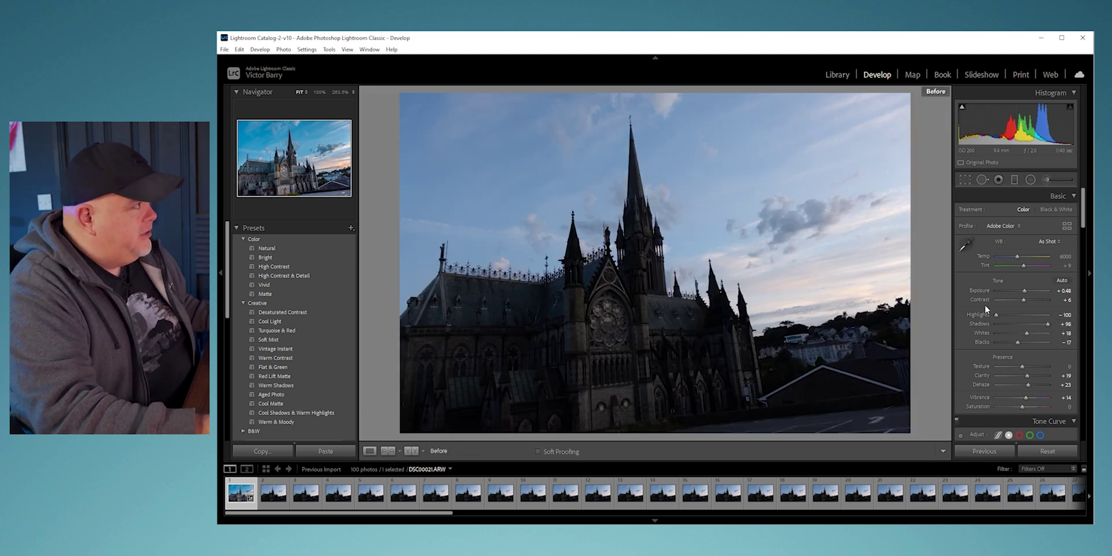
pyautogui.press('\\')
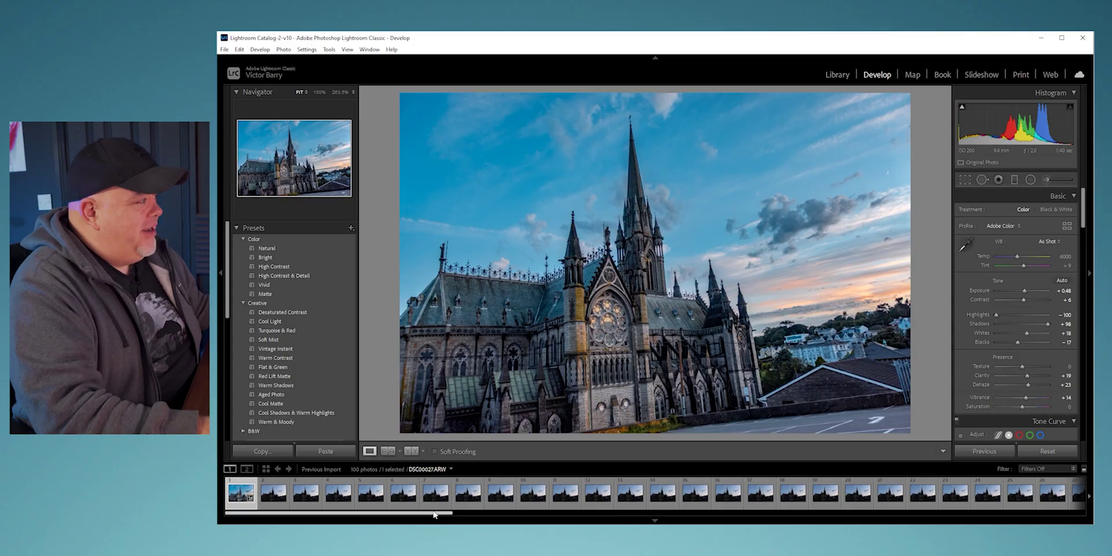
pyautogui.moveTo(438, 516); pyautogui.dragTo(389, 522)
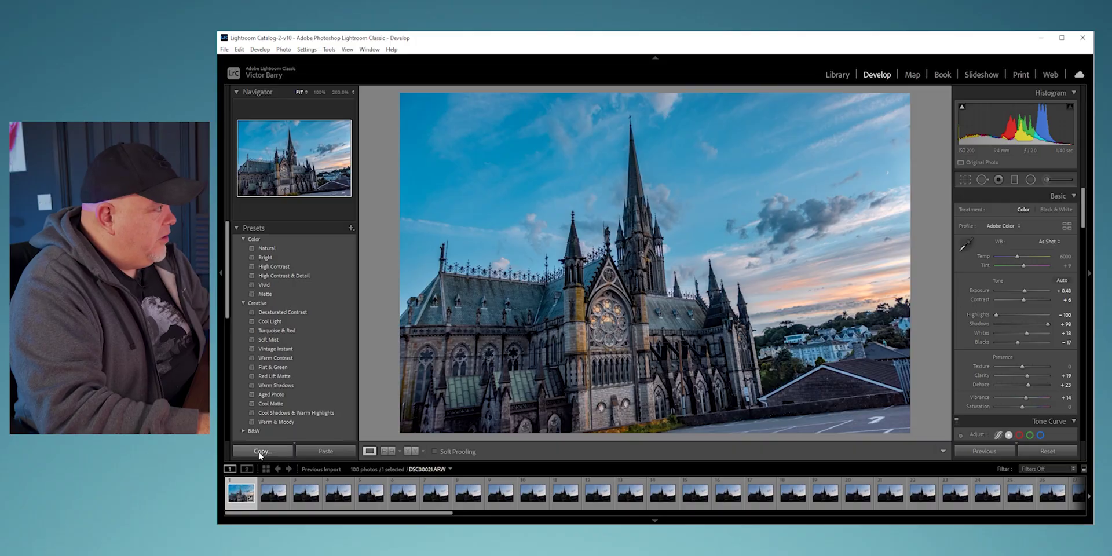
# - Copy the first photo's checked develop settings and move to the second photo
pyautogui.click(260, 451)
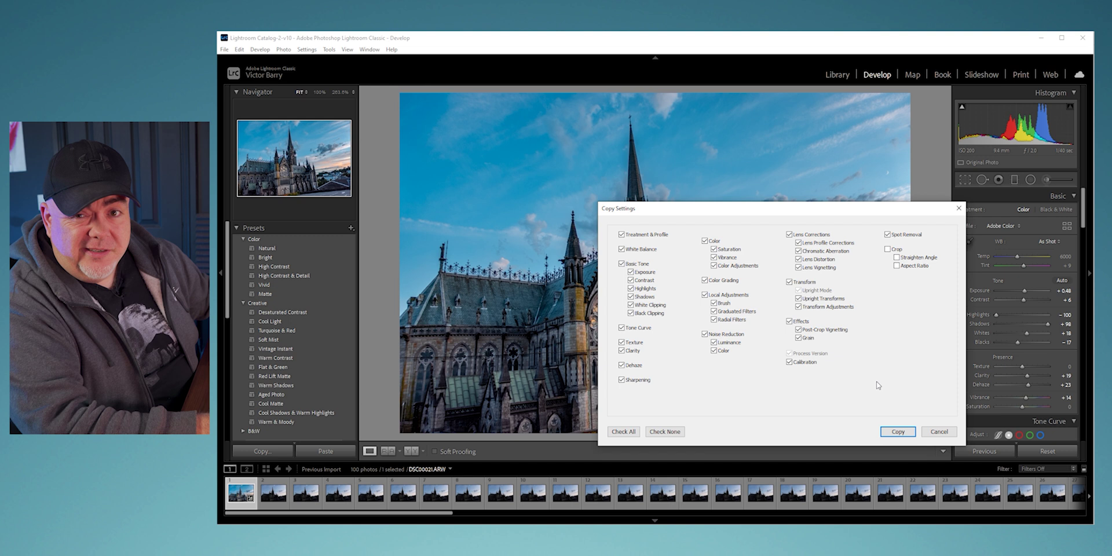
pyautogui.click(897, 432)
pyautogui.press('Right')
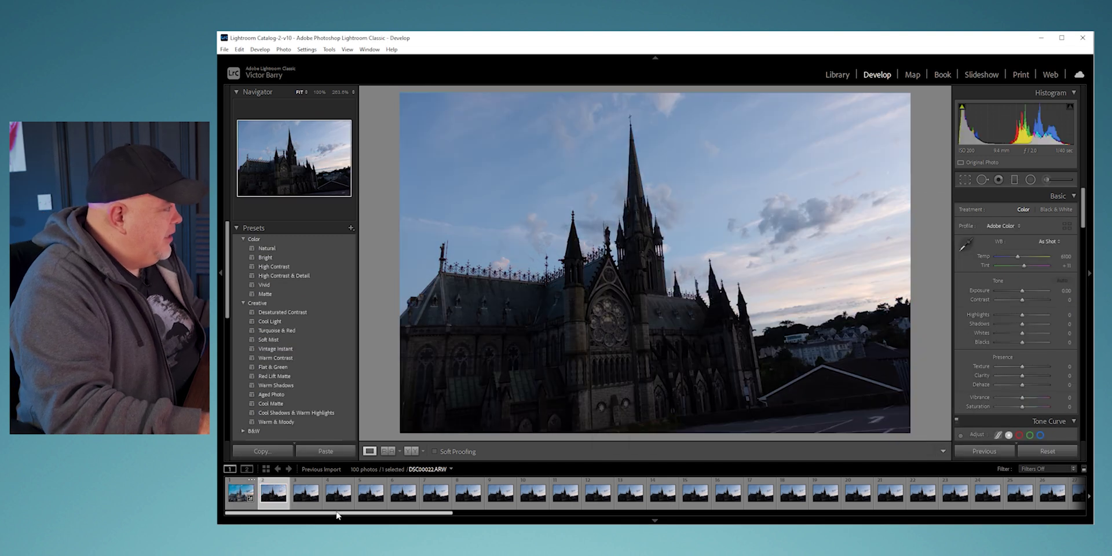
# - Select photos 2 through 100 in the filmstrip and choose options from the preview's right-click menu
pyautogui.moveTo(336, 515); pyautogui.dragTo(970, 513)
pyautogui.click(1062, 499)
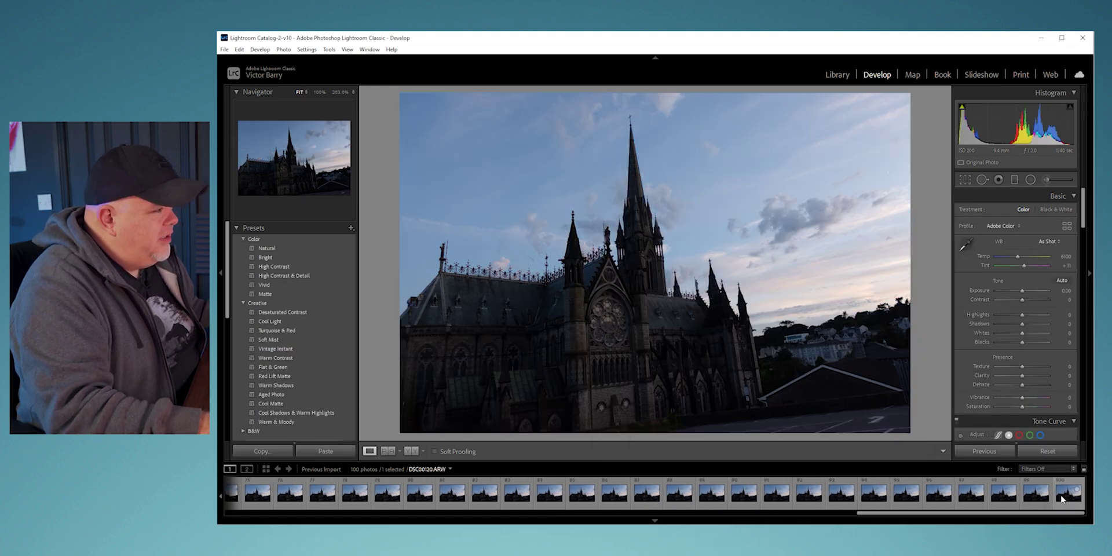
pyautogui.hotkey('ctrl', 'a')
pyautogui.keyDown('ctrl'); pyautogui.click(1062, 499); pyautogui.keyUp('ctrl')
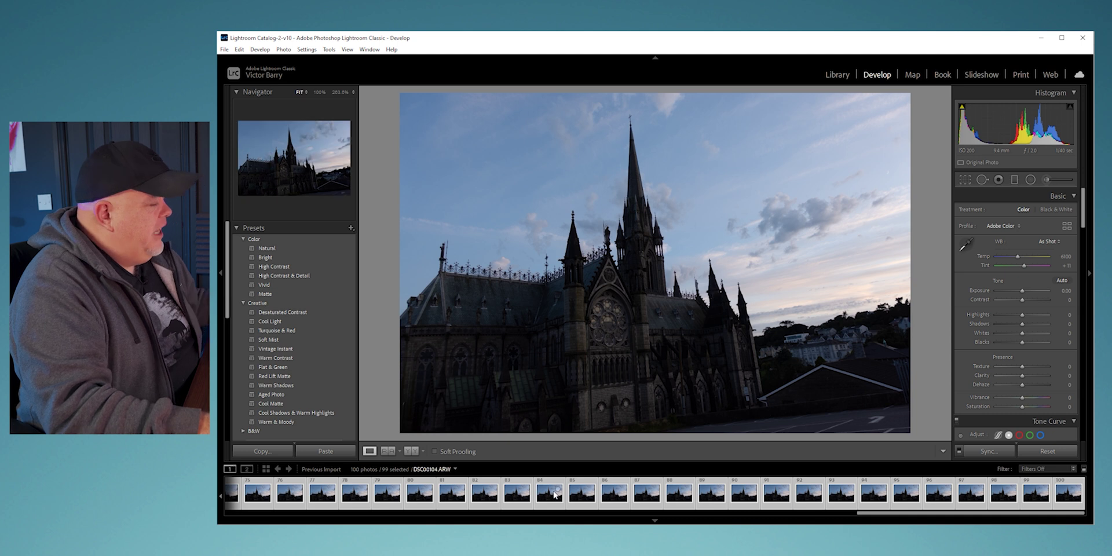
pyautogui.rightClick(554, 493)
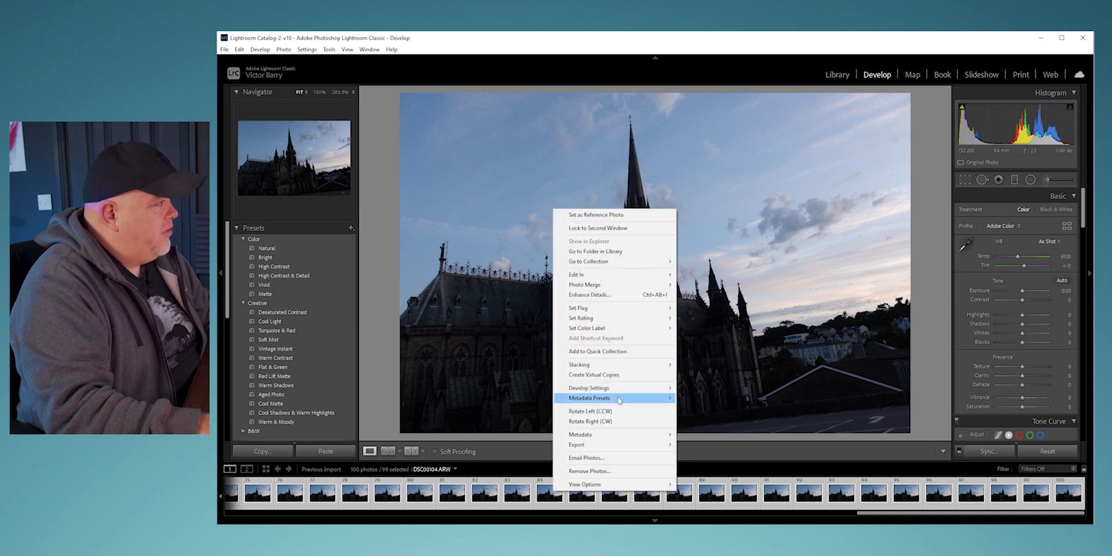
pyautogui.moveTo(620, 394)
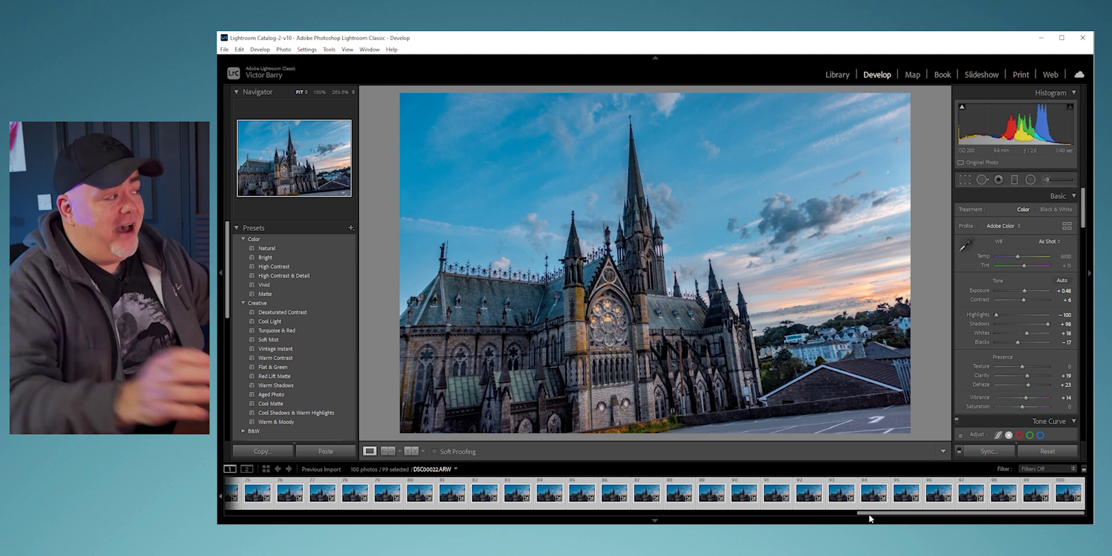
pyautogui.click(776, 513)
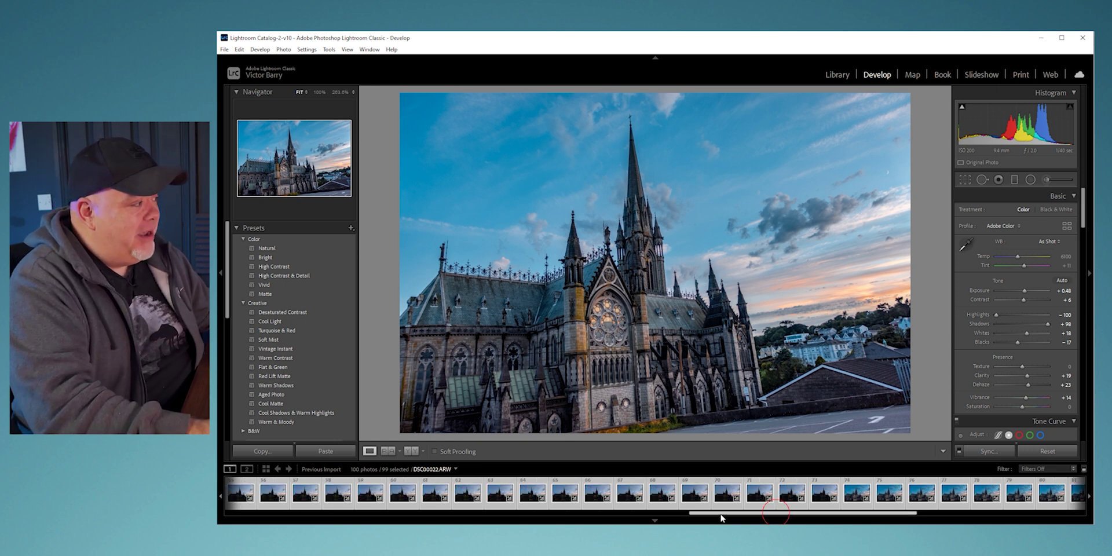
pyautogui.click(565, 513)
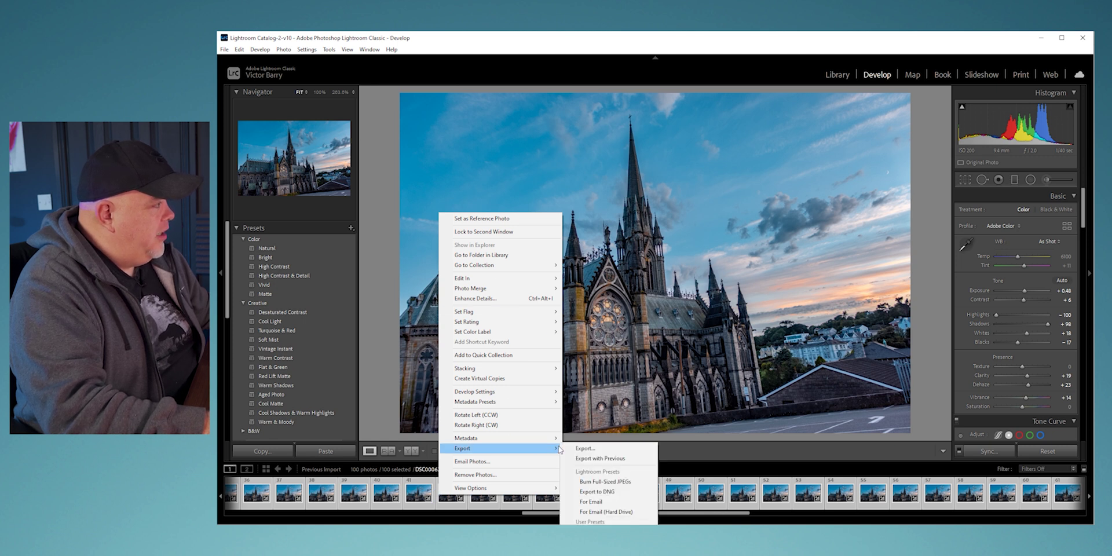
# - Export all 100 photos as quality-100 JPEGs into a new 'processed' folder in Timelapse
pyautogui.click(585, 449)
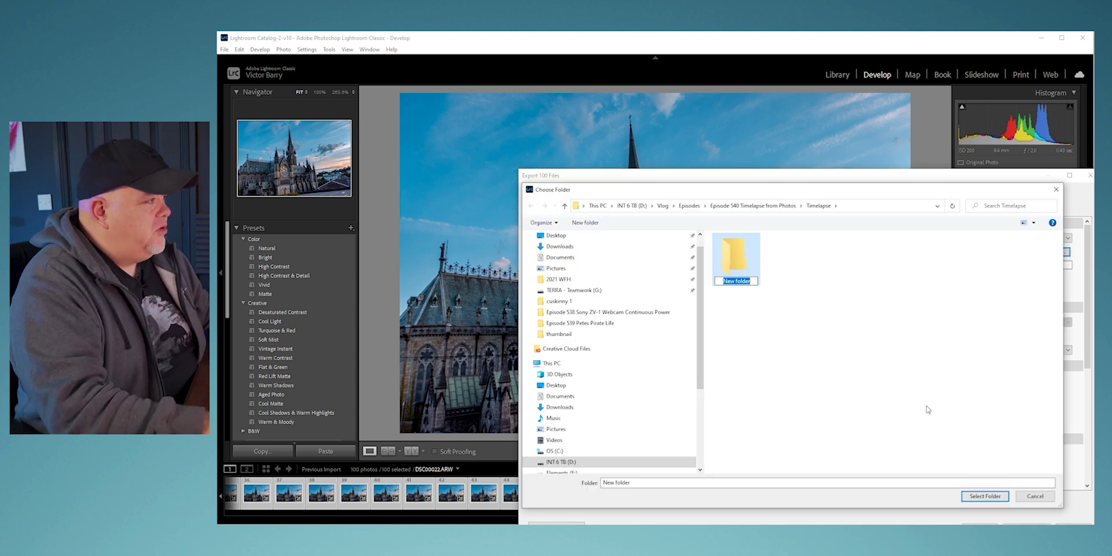
pyautogui.write('p')
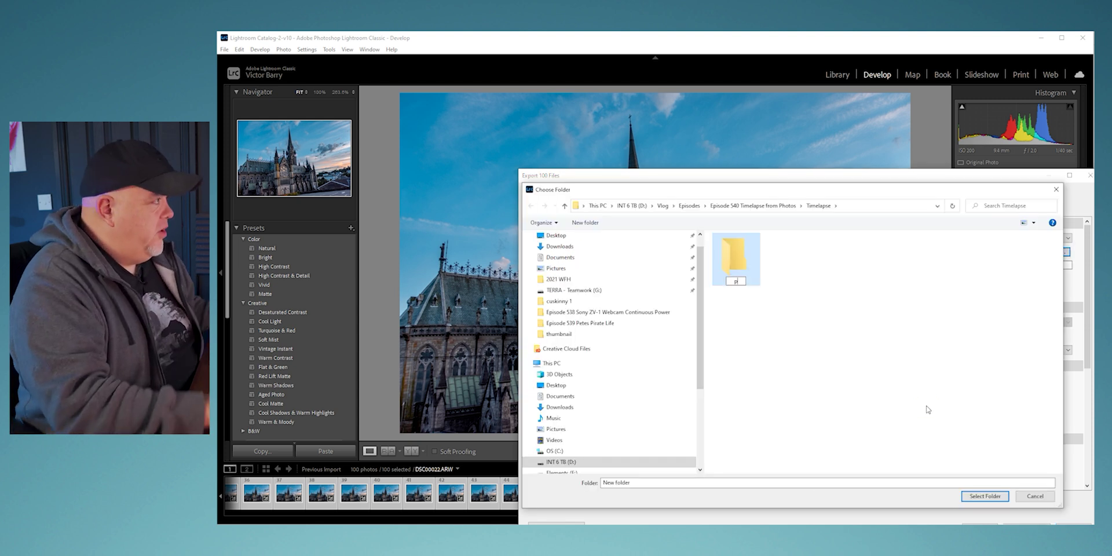
pyautogui.write('rocessed')
pyautogui.press('Return')
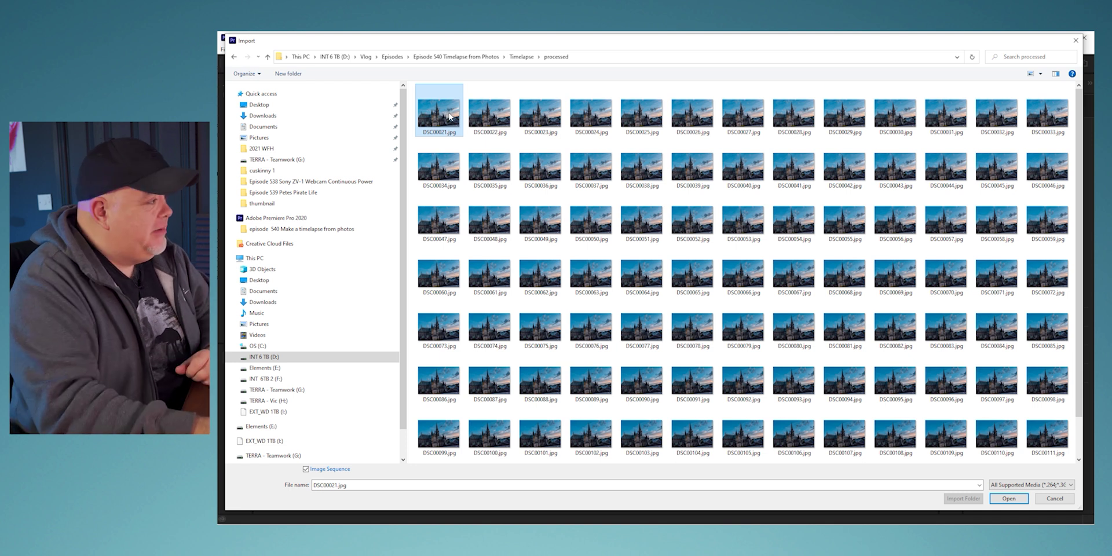
# - Import the processed JPEGs as an image sequence, put DSC00021.jpg on V1 and zoom the timeline
pyautogui.click(1009, 498)
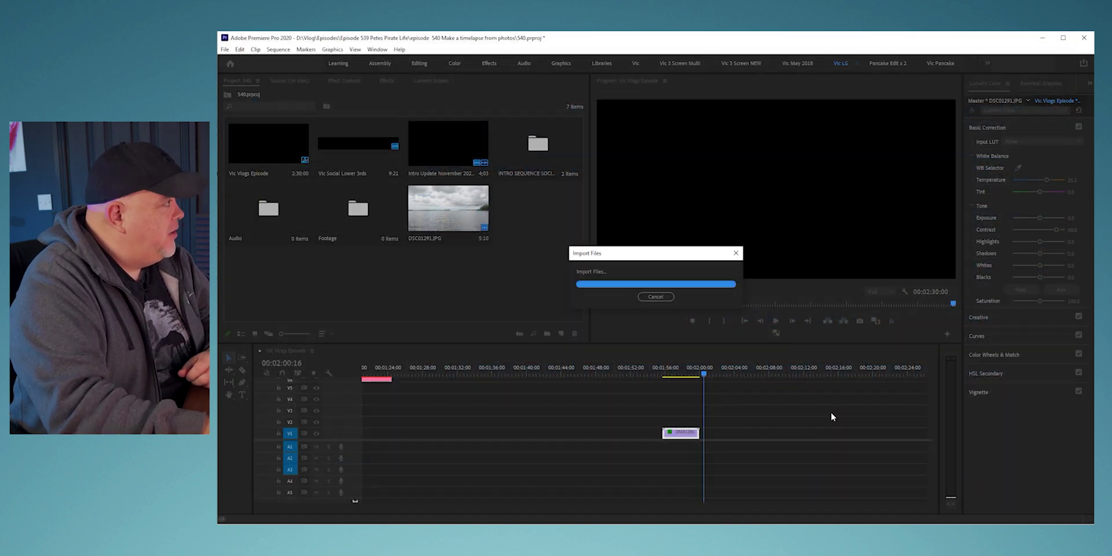
pyautogui.moveTo(733, 434); pyautogui.dragTo(730, 434)
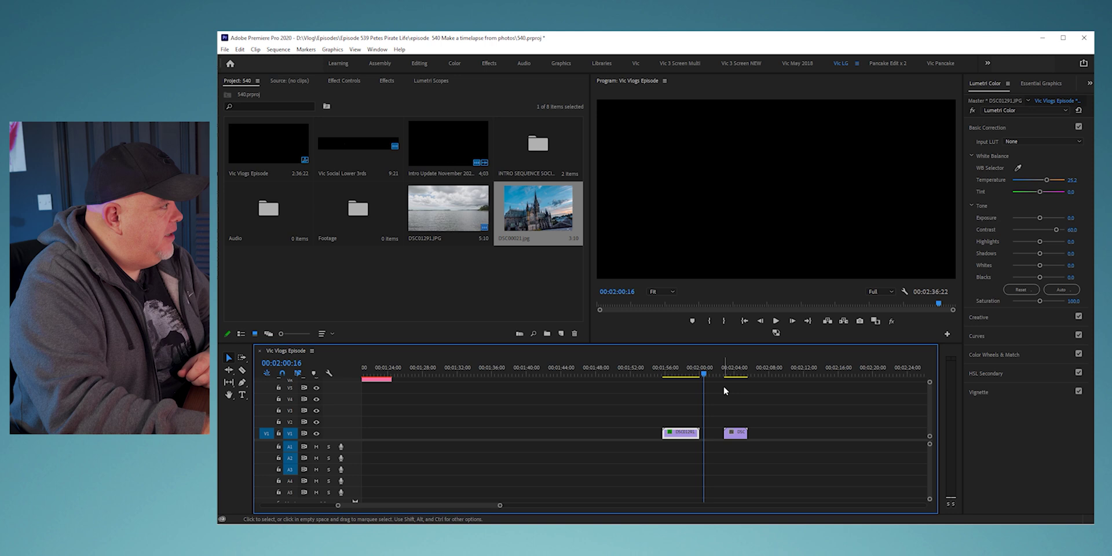
pyautogui.click(726, 373)
pyautogui.press('=')
pyautogui.press('=')
pyautogui.press('=')
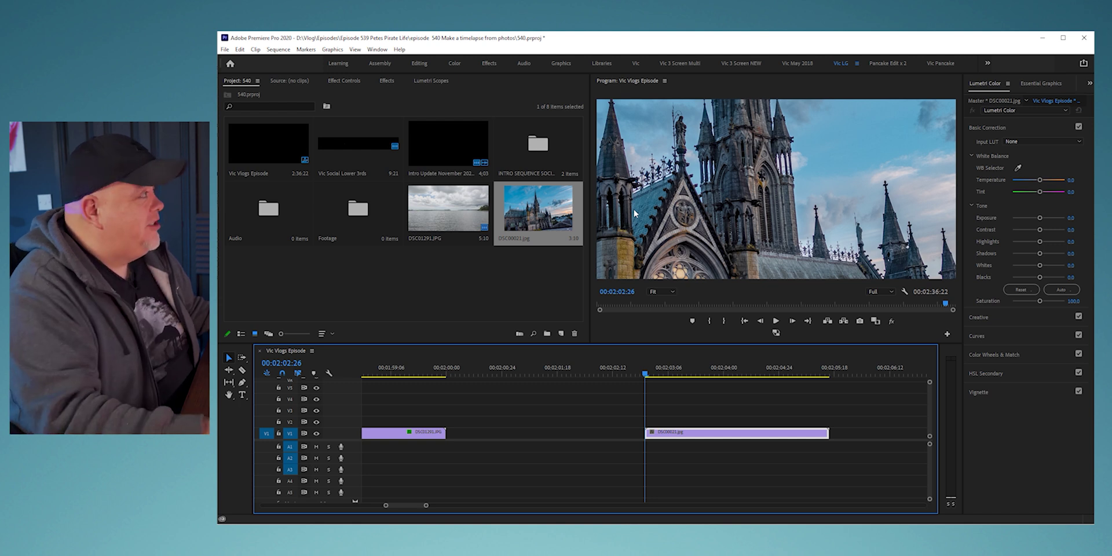
pyautogui.hotkey('shift', '5')
# - Set the clip's Scale to 36.0 and Position Y to 440.0, then preview it
pyautogui.moveTo(359, 136); pyautogui.dragTo(313, 136)
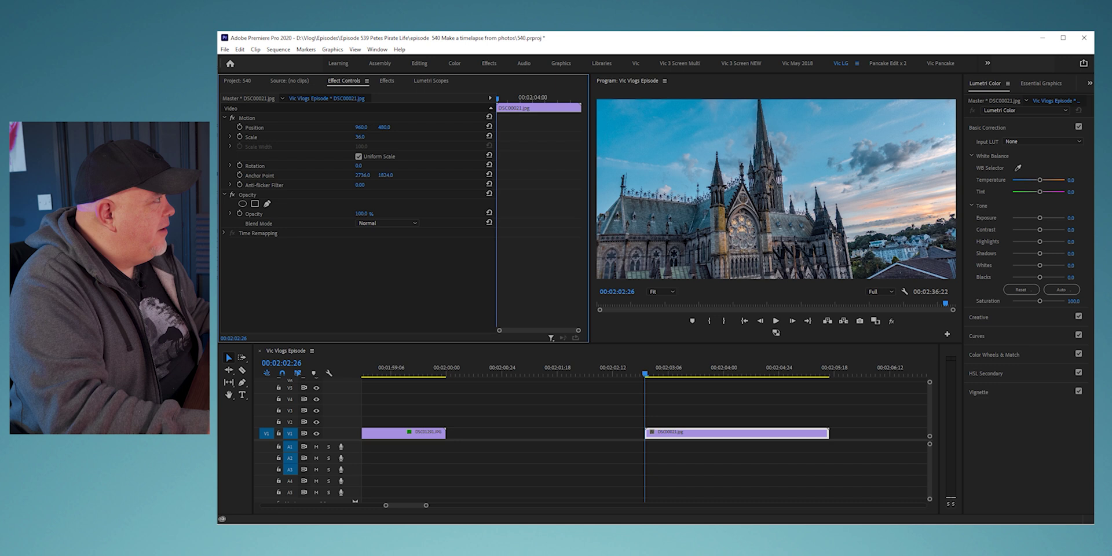
pyautogui.moveTo(384, 127); pyautogui.dragTo(358, 127)
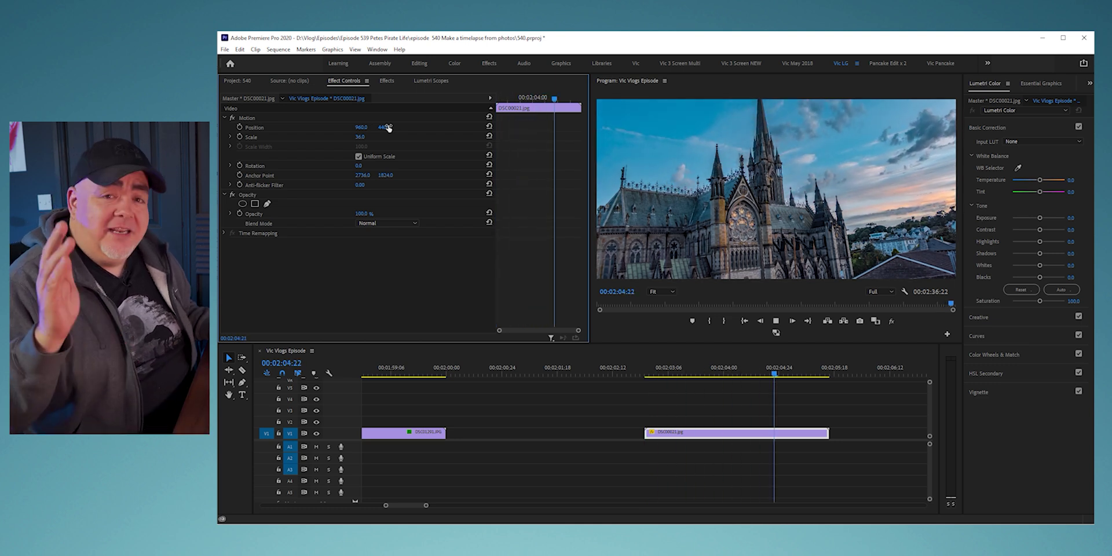
pyautogui.press('space')
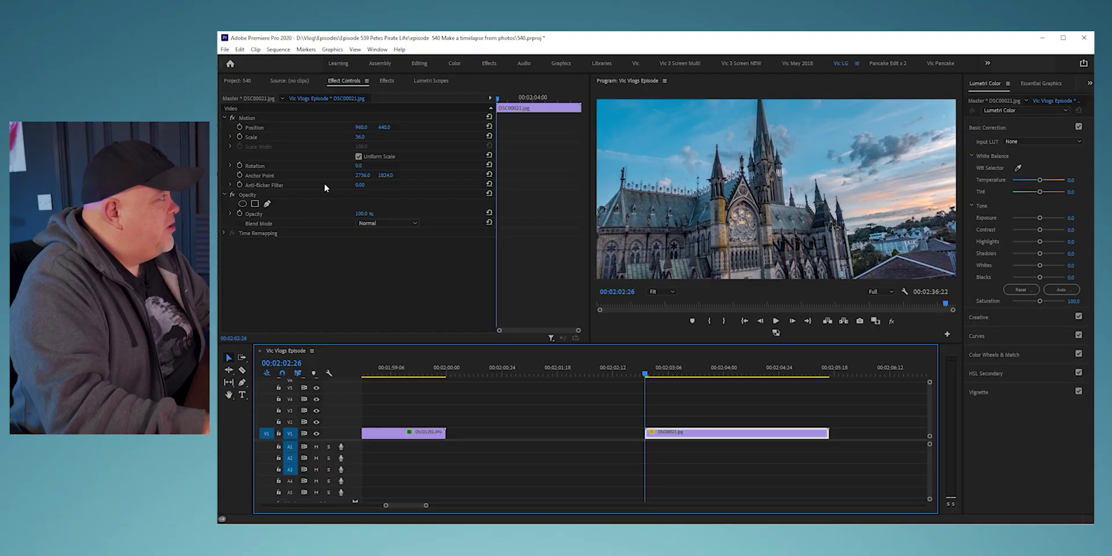
# - Keyframe Scale 36 to 49.1 and Position Y 440 to 801.9 by the clip end, then play it
pyautogui.click(240, 137)
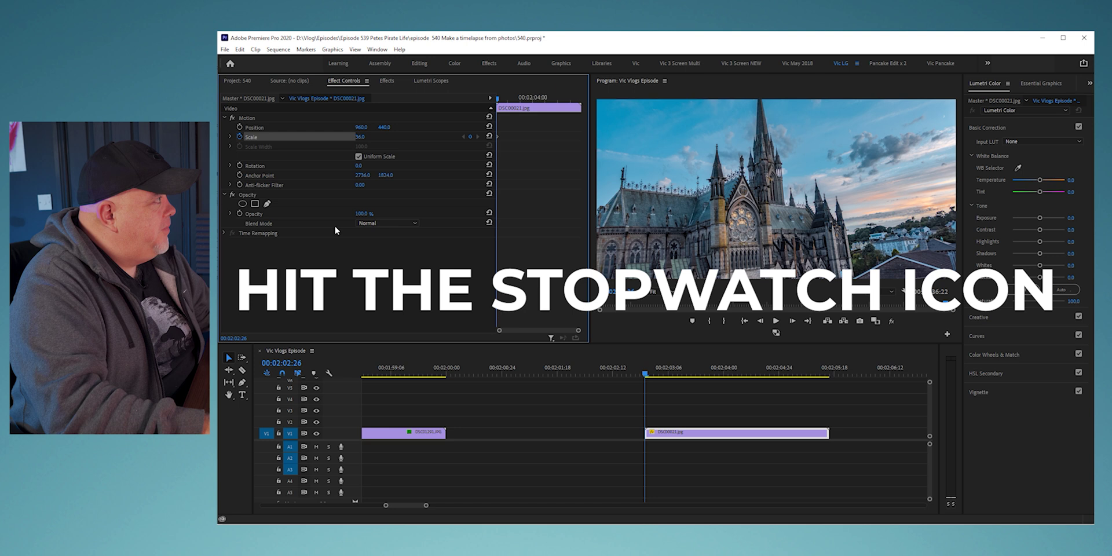
pyautogui.moveTo(655, 373); pyautogui.dragTo(823, 386)
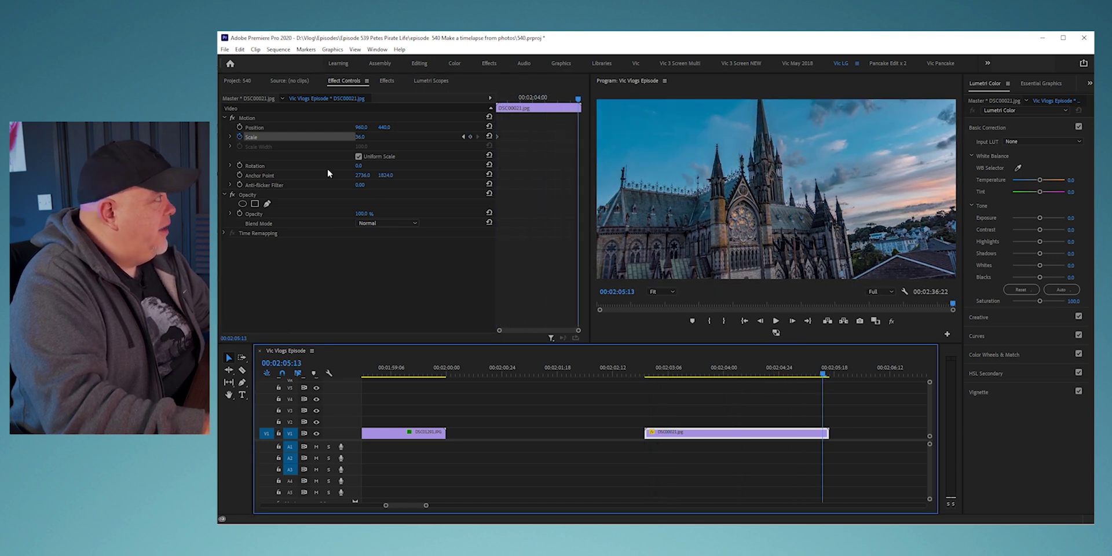
pyautogui.click(470, 137)
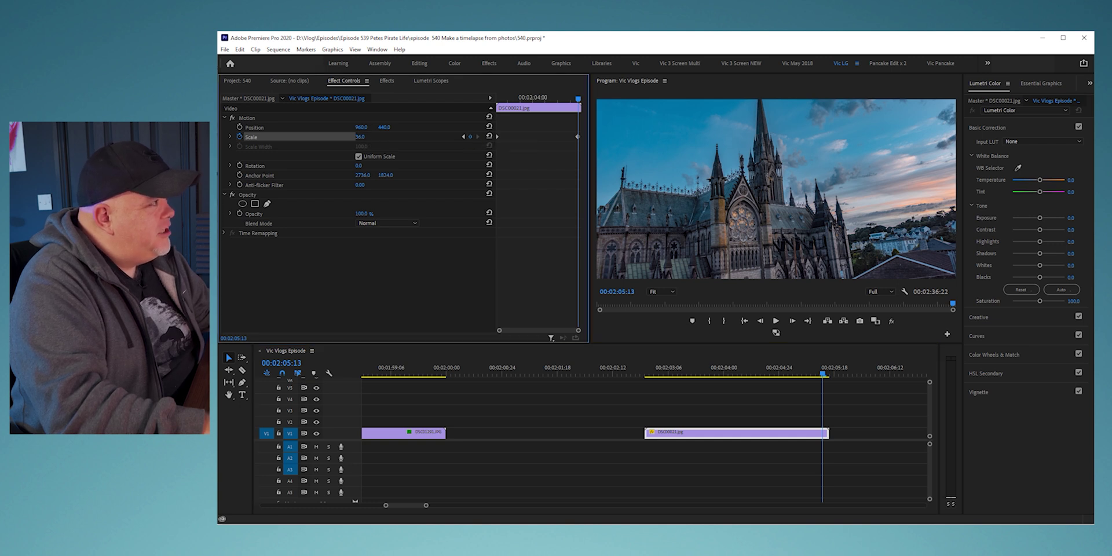
pyautogui.moveTo(359, 137); pyautogui.dragTo(368, 137)
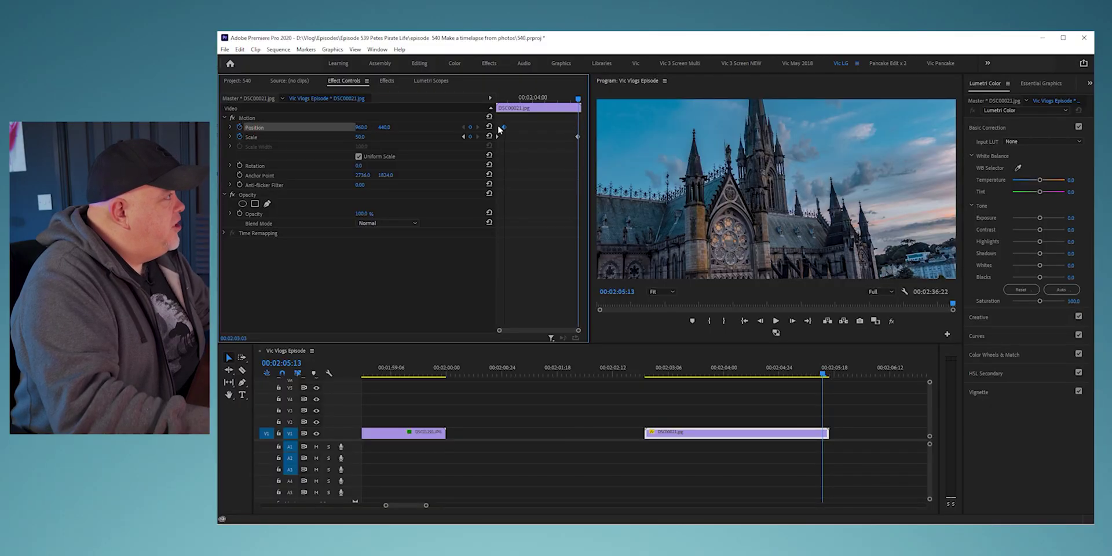
pyautogui.moveTo(387, 126); pyautogui.dragTo(609, 127)
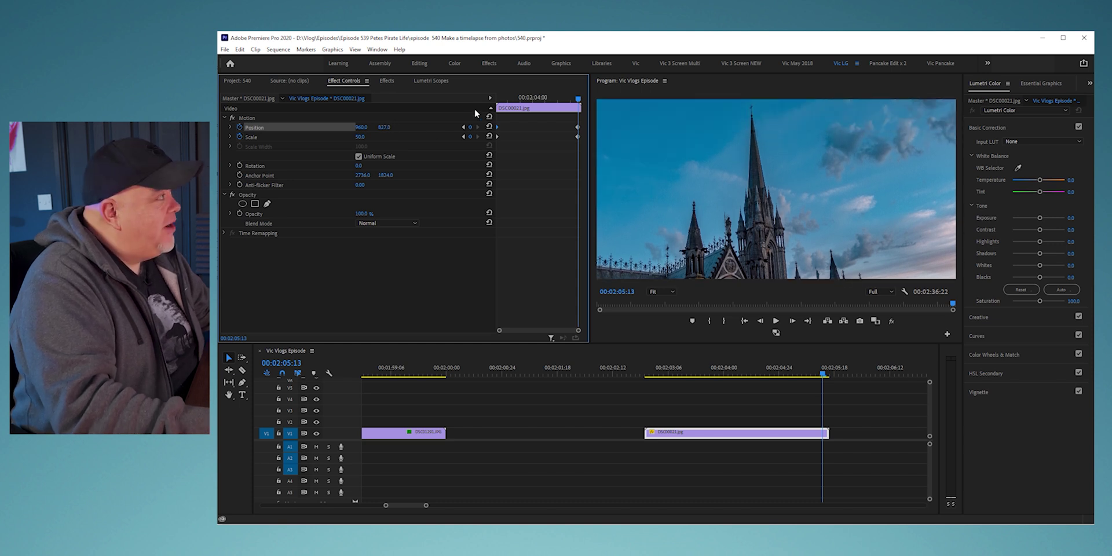
pyautogui.press('Up')
pyautogui.press('space')
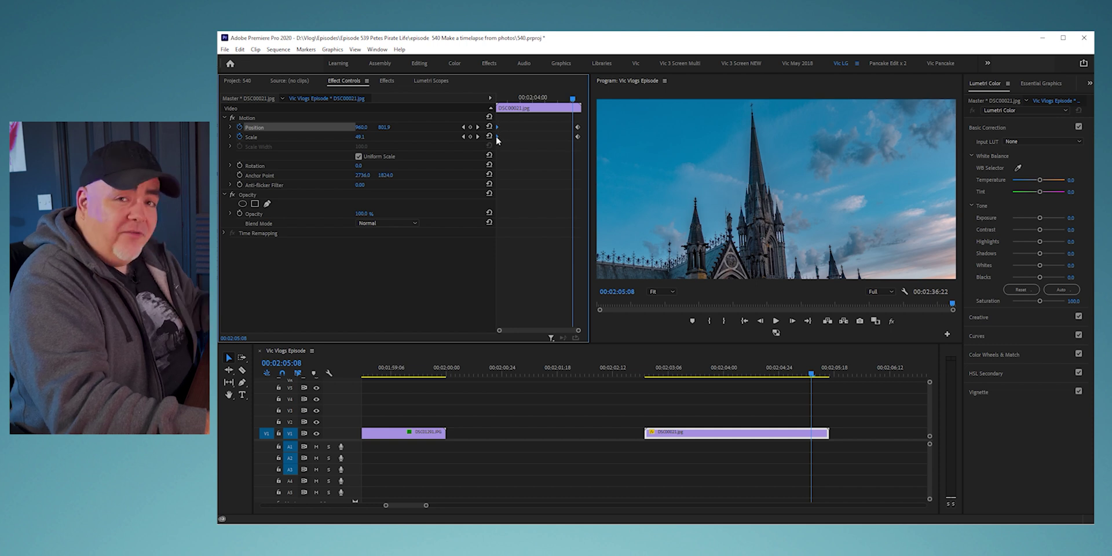
# - Set the start keyframes to Ease Out and the end keyframes to Ease In
pyautogui.rightClick(496, 138)
pyautogui.click(577, 214)
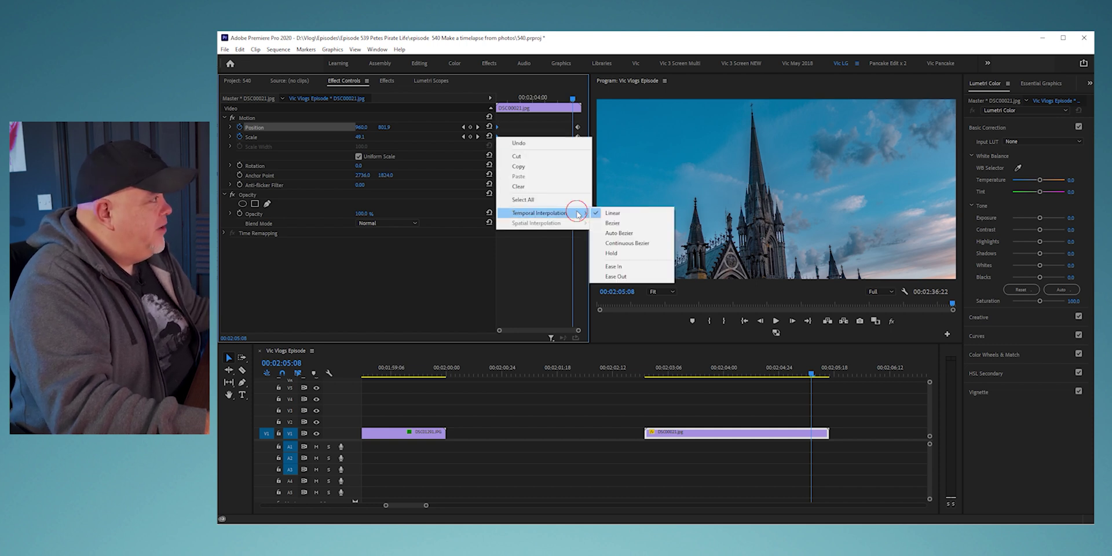
pyautogui.click(640, 277)
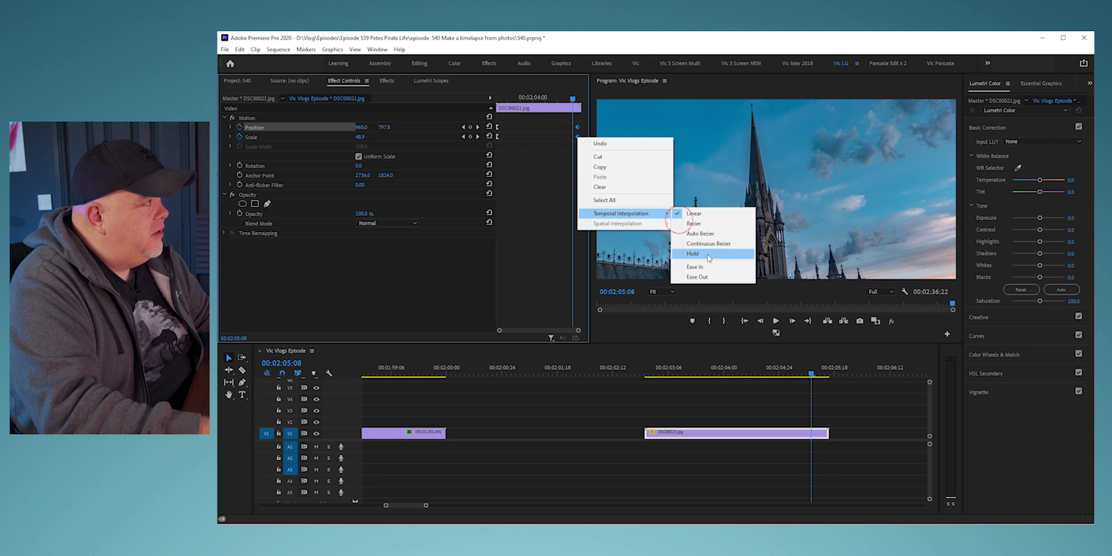
pyautogui.click(711, 267)
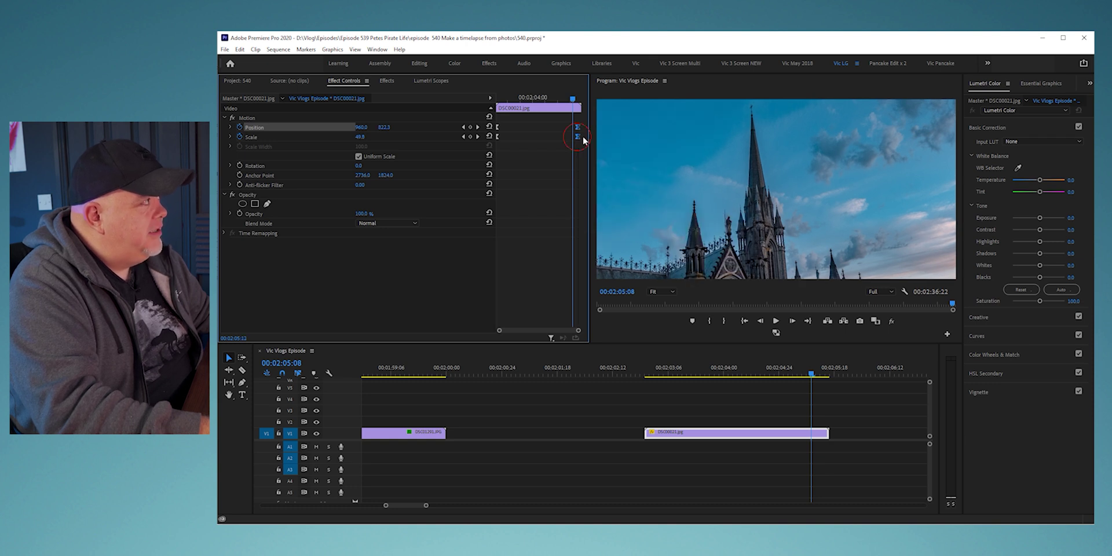
# - Mark the clip as the preview range and play the eased move from its start
pyautogui.click(648, 374)
pyautogui.press('x')
pyautogui.press('space')
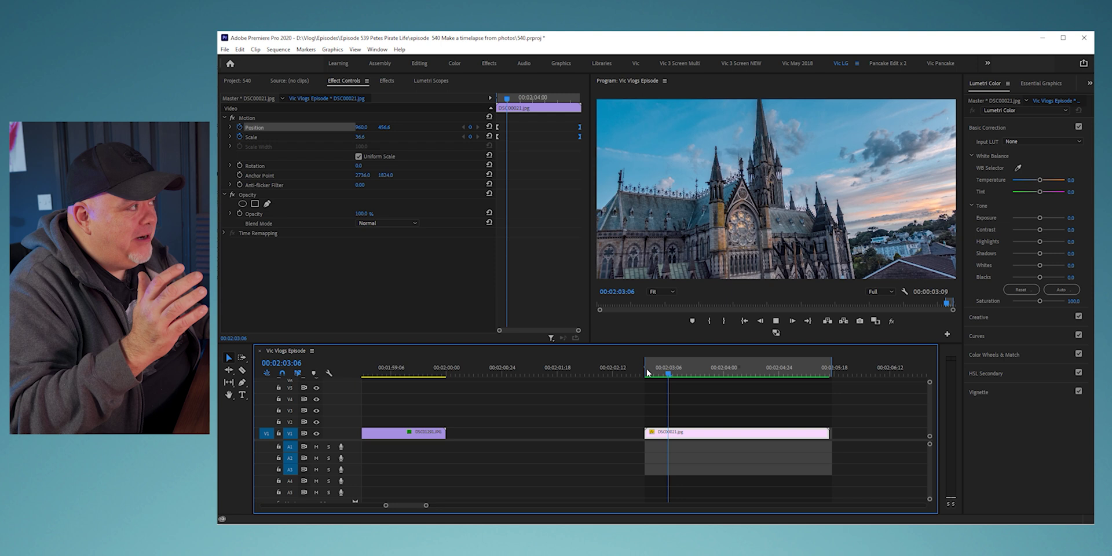